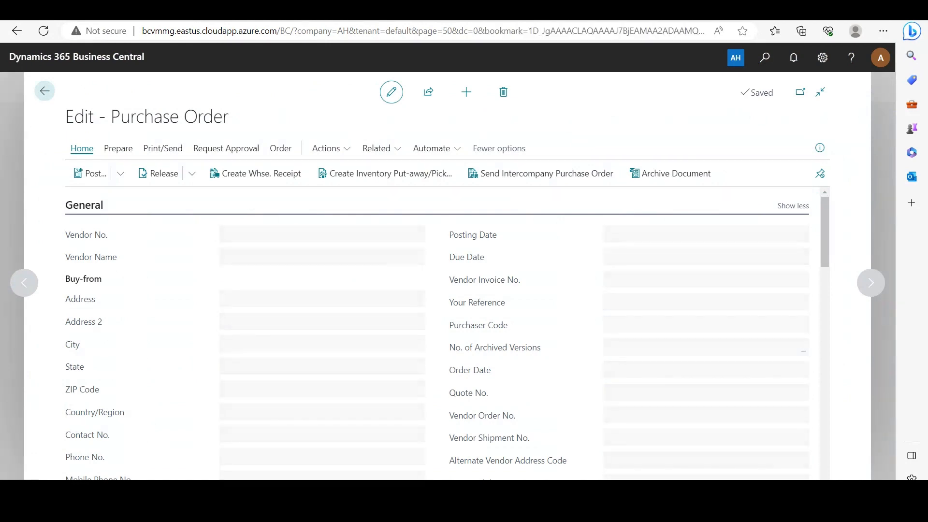
On the Salt - Fine line, set Qty. to Receive and Qty. to Invoice to 500 each.
scroll(802, 459, "down", 7)
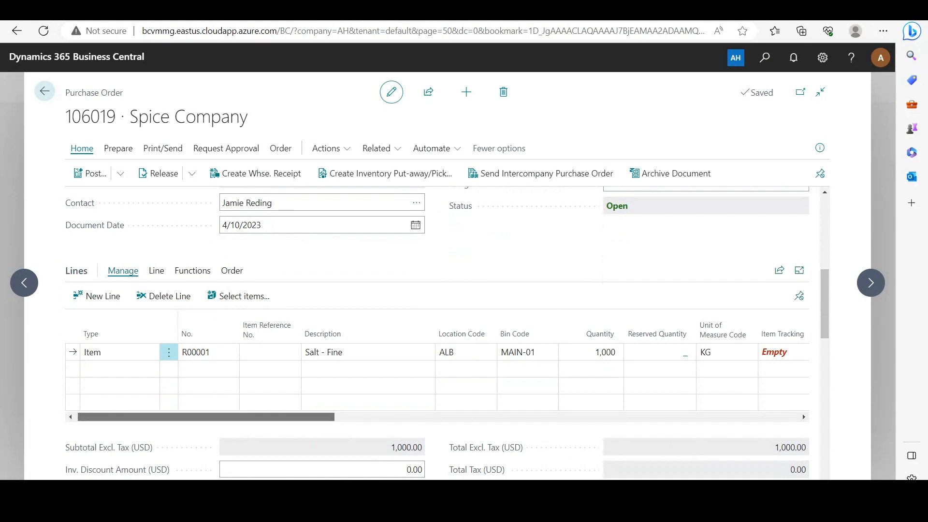
scroll(435, 377, "right", 6)
left_click_drag(347, 416, 350, 417)
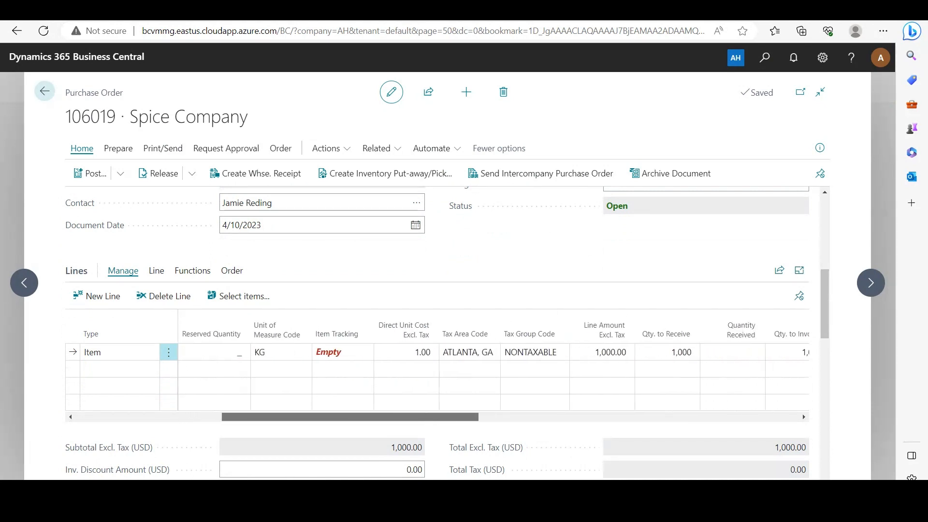
left_click(666, 352)
type("500")
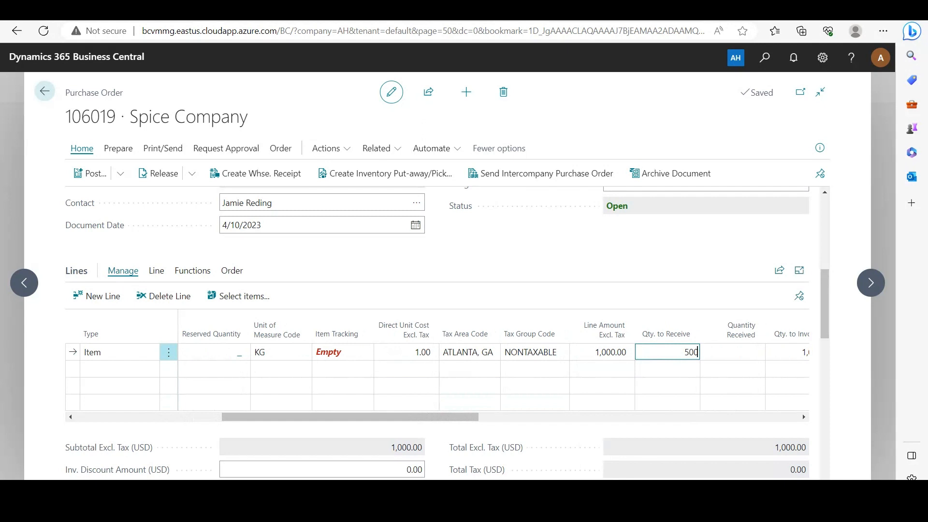
key("Tab")
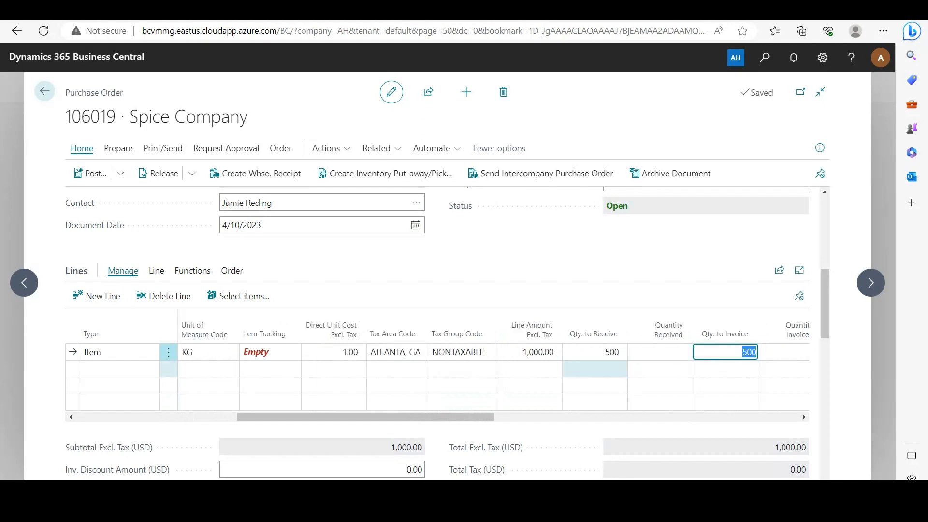
type("500")
left_click_drag(368, 417, 671, 416)
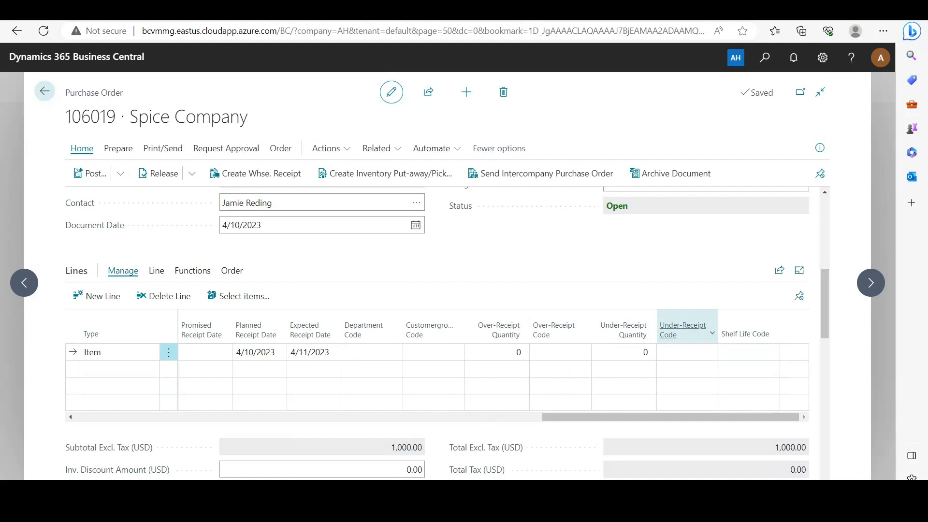
mouse_move(682, 331)
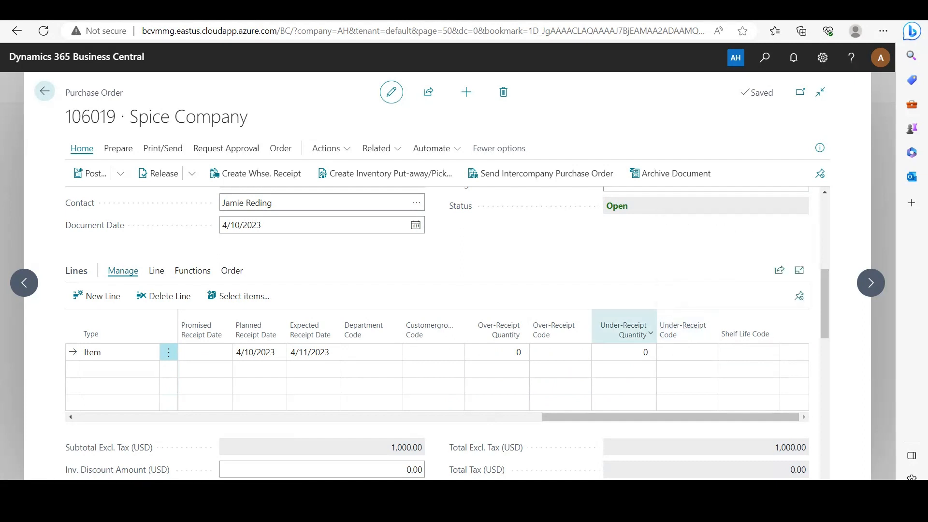
mouse_move(624, 330)
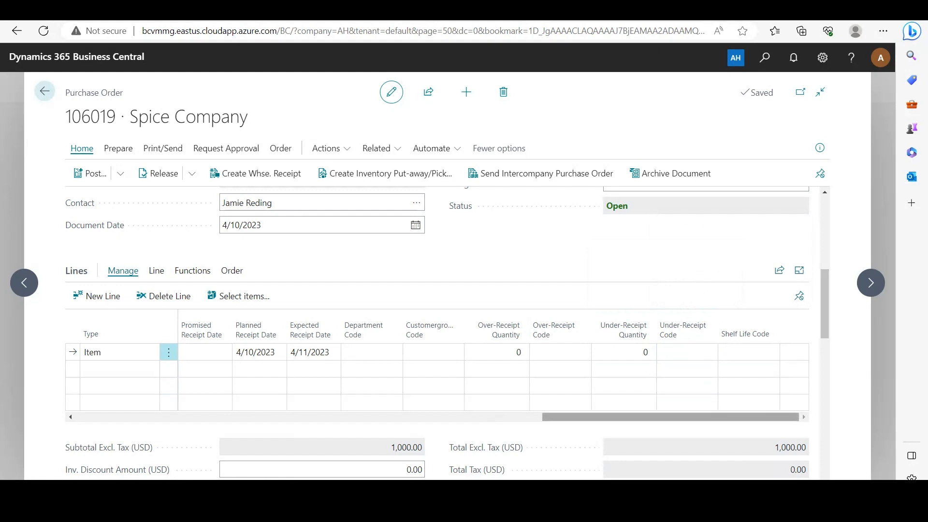
left_click_drag(684, 416, 330, 417)
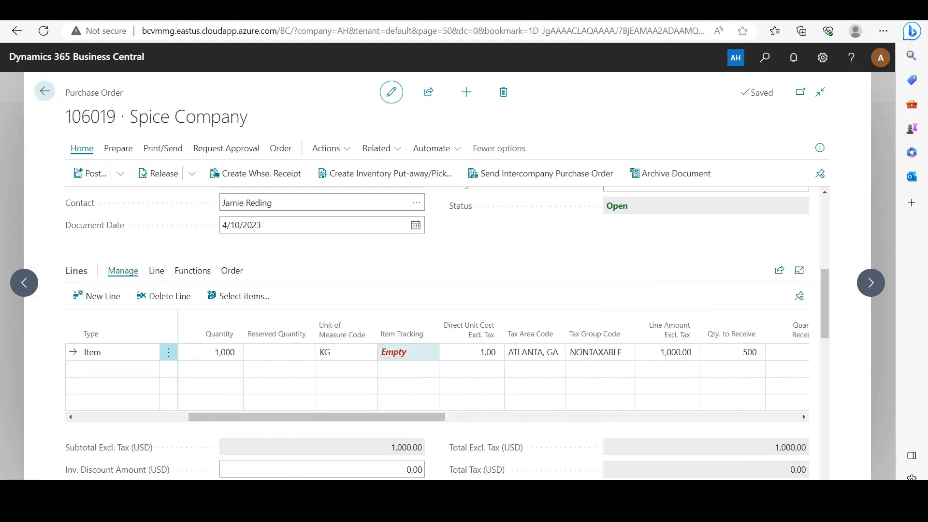
In the line's item tracking, assign lot LOT0013 with package PKG0009.
left_click(394, 351)
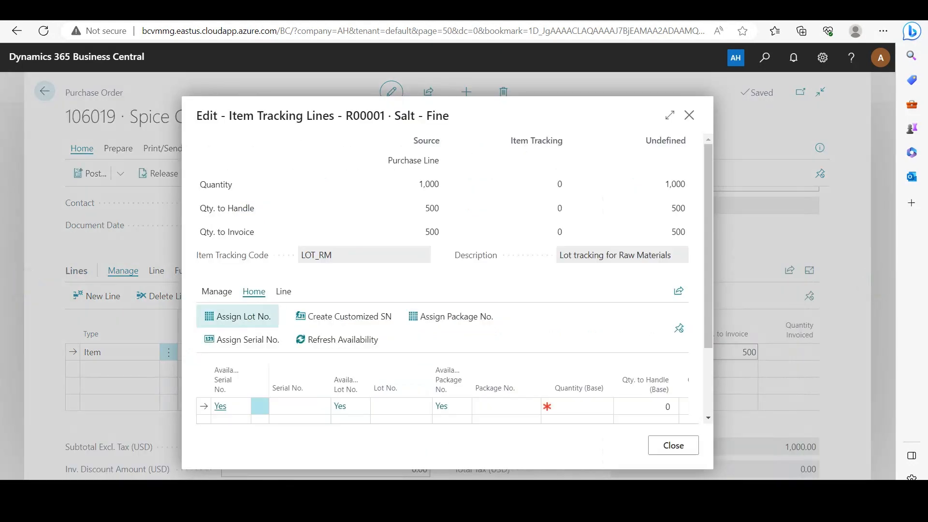
left_click(237, 316)
left_click(450, 316)
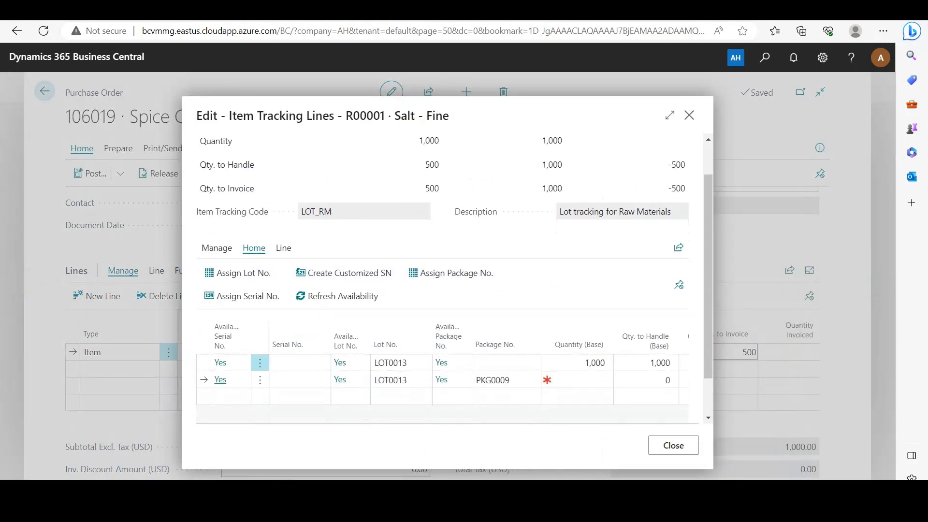
Delete the extra 1,000 tracking row, set the package row's quantity to 500, and close.
left_click(259, 362)
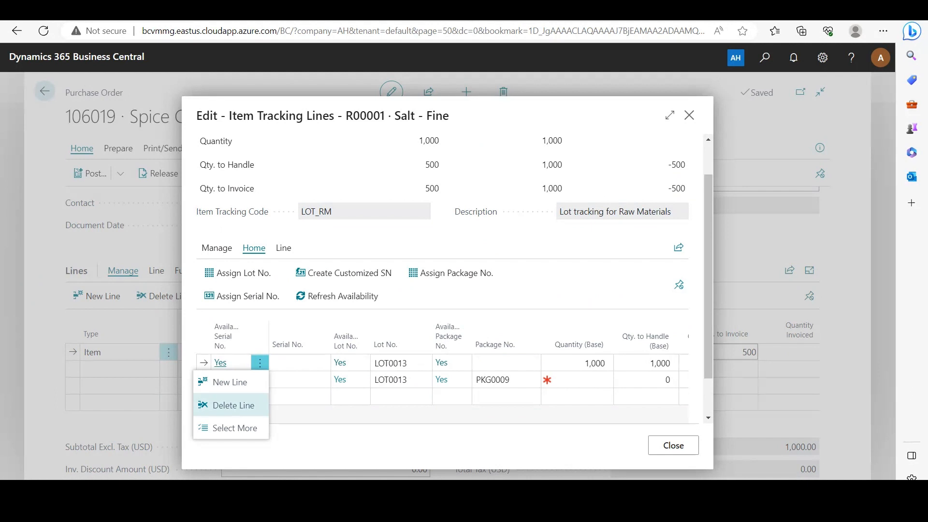
left_click(233, 405)
left_click(501, 309)
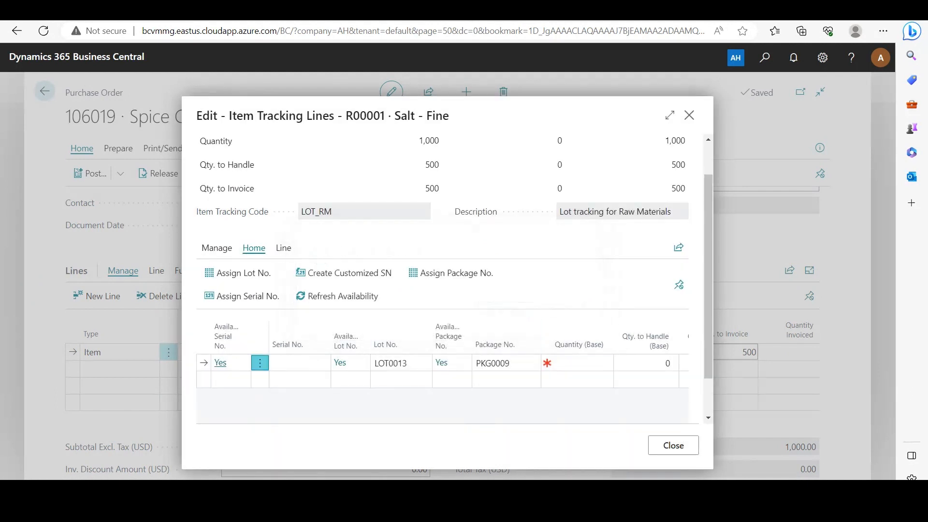
left_click(584, 363)
type("500")
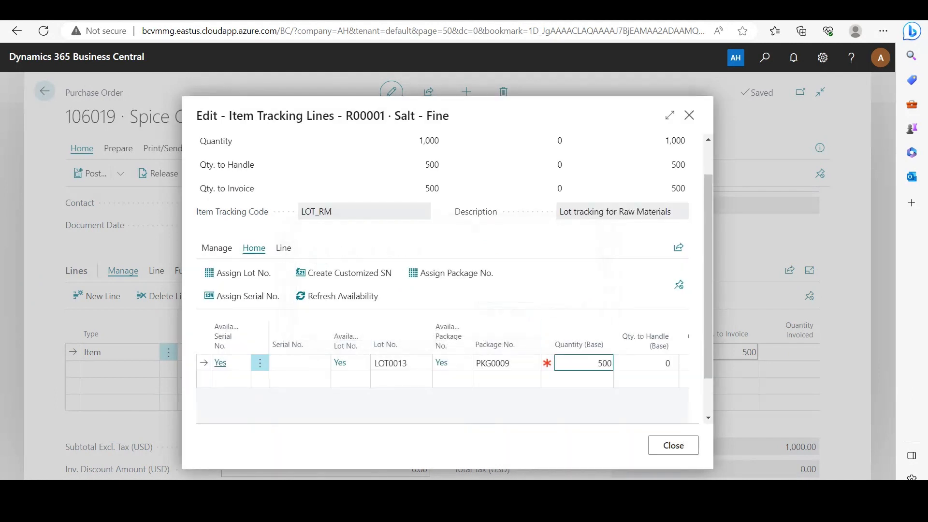
left_click(584, 406)
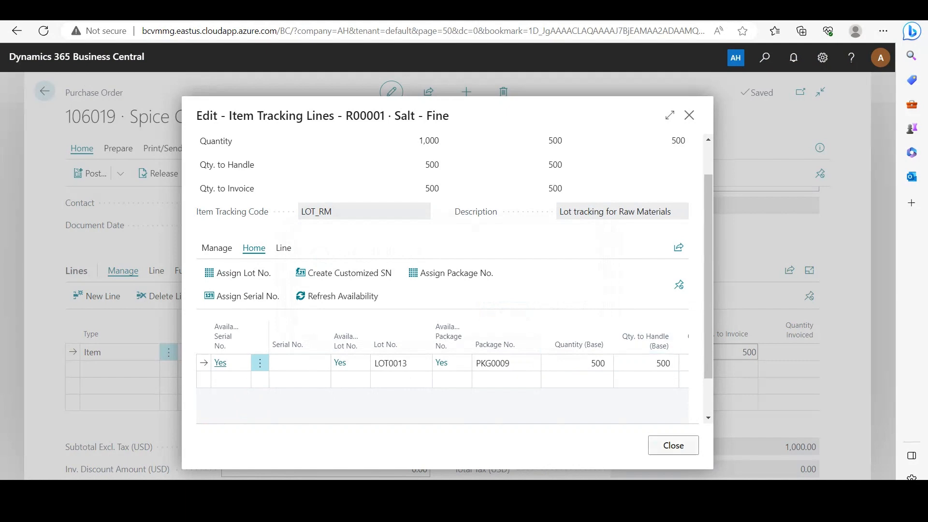
left_click(674, 445)
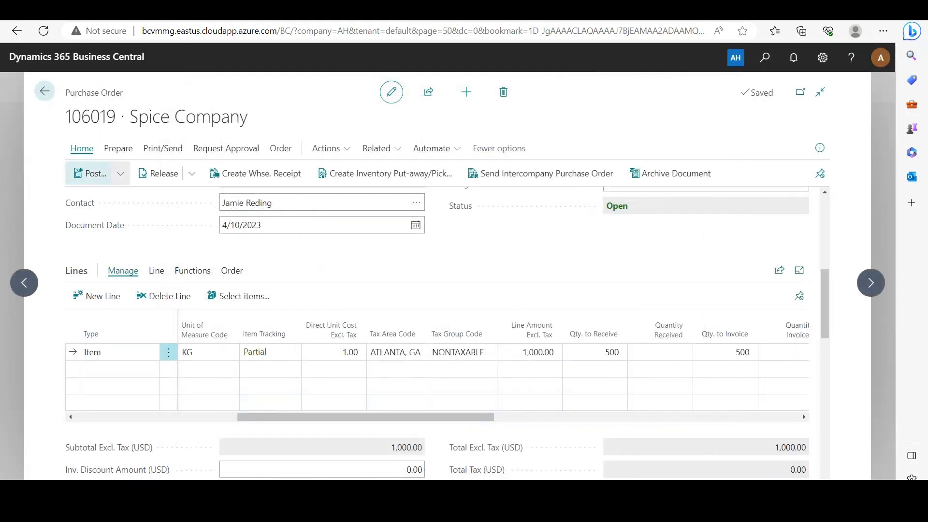
Post the order as Receive only, recording the 500 KG receipt.
left_click(90, 173)
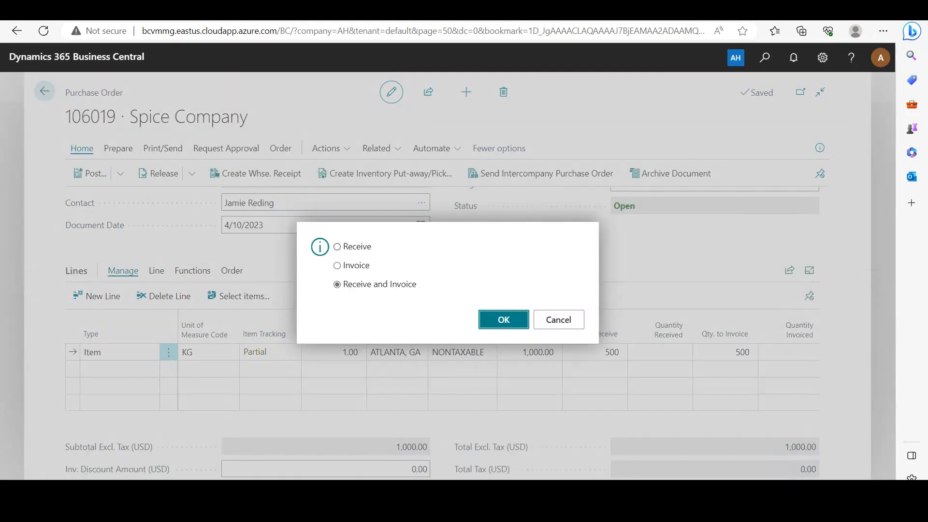
left_click(338, 246)
left_click(503, 320)
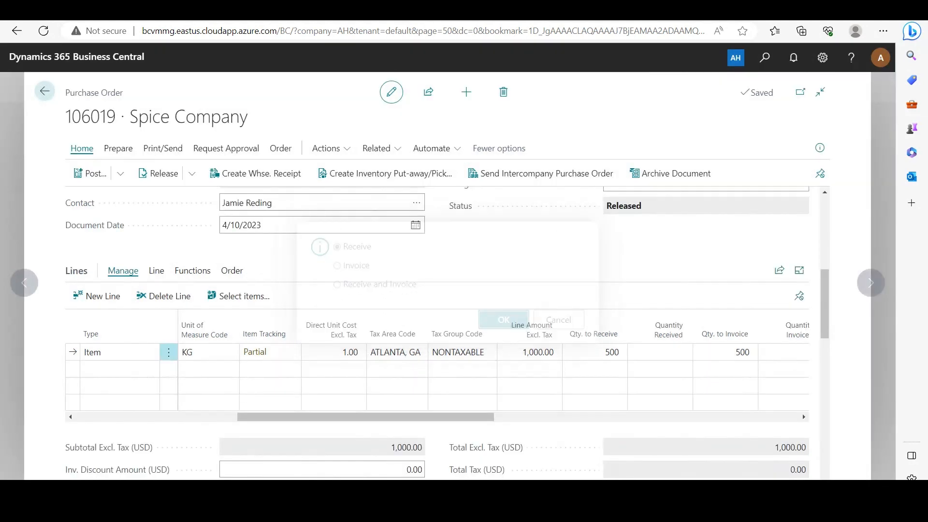
Change the Salt - Fine line's Qty. to Receive from 500 to 200.
left_click_drag(469, 416, 479, 416)
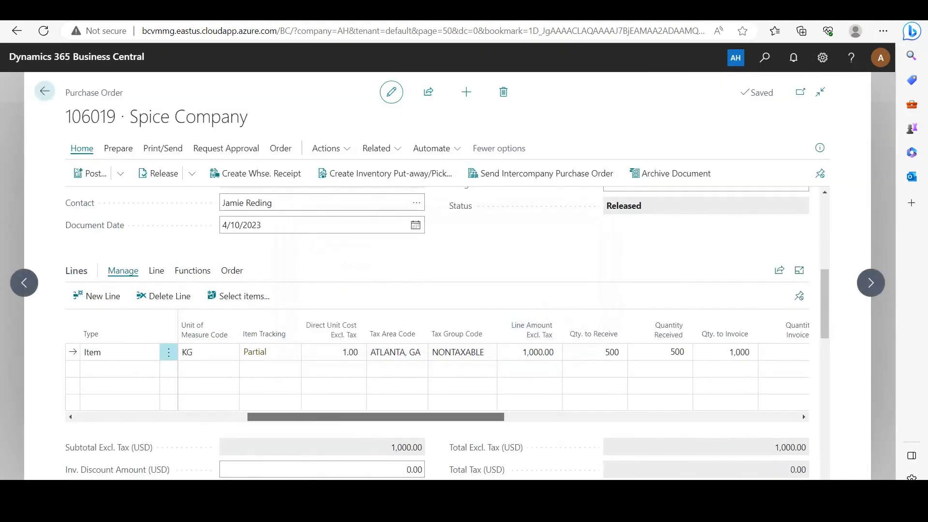
left_click(605, 352)
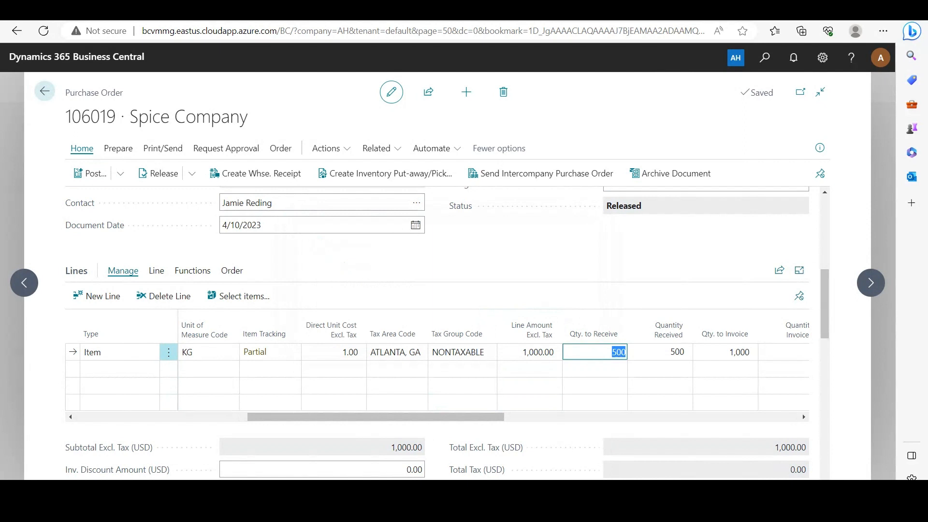
key("BackSpace")
type("200")
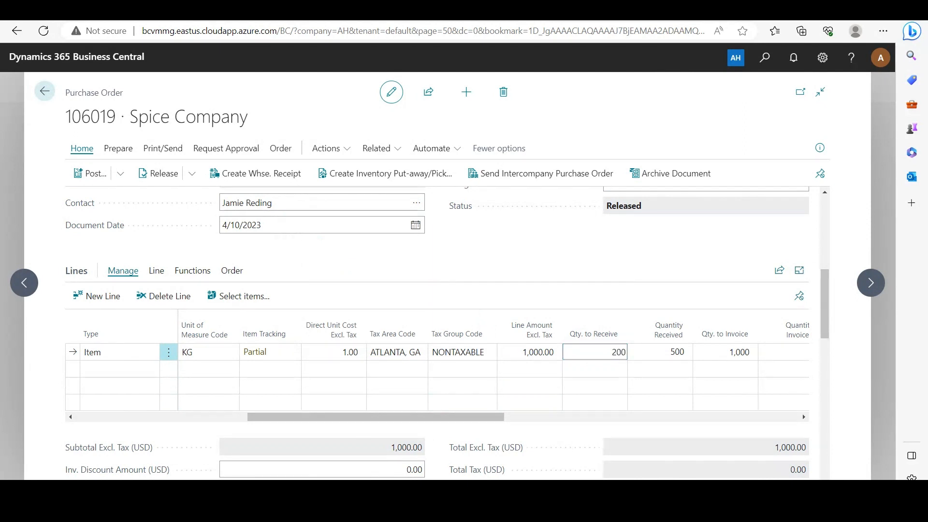
left_click(598, 294)
left_click_drag(486, 416, 780, 416)
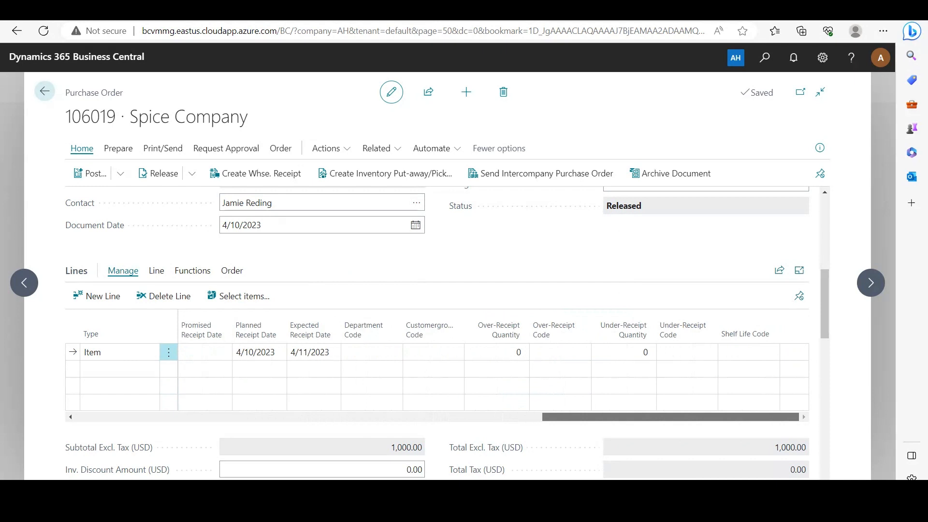
left_click_drag(781, 416, 458, 416)
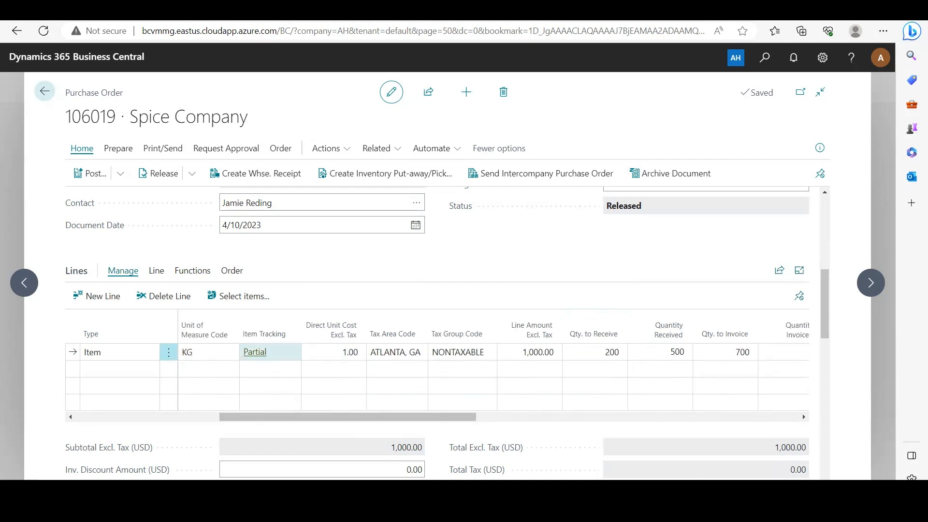
Add a second tracking line with lot LOT0014, package PKG0010, quantity 200, and close.
left_click(255, 352)
scroll(444, 280, "down", 2)
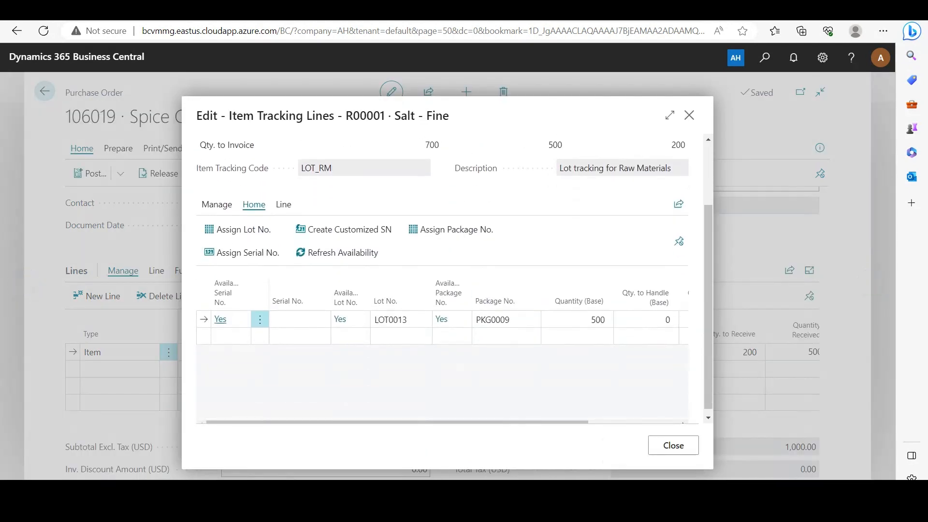
left_click(401, 336)
type("LOT0014")
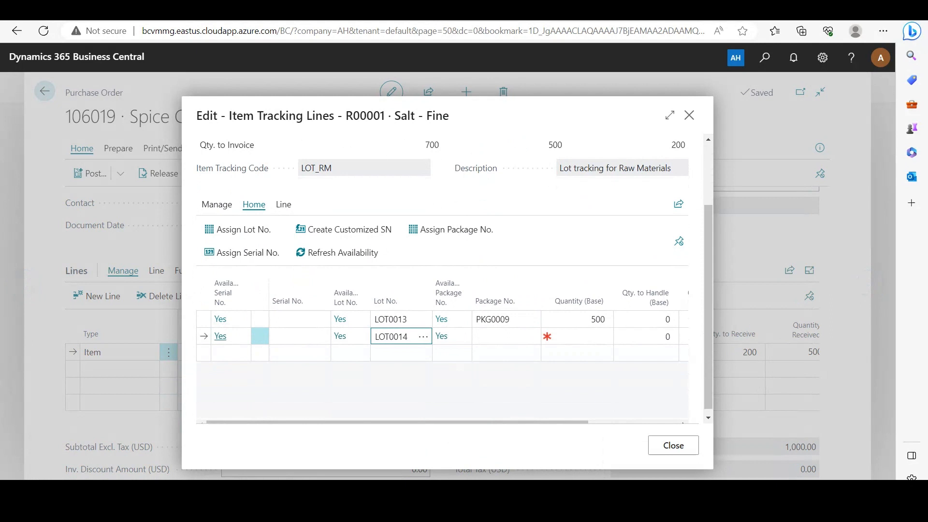
key("Tab")
type("PKG")
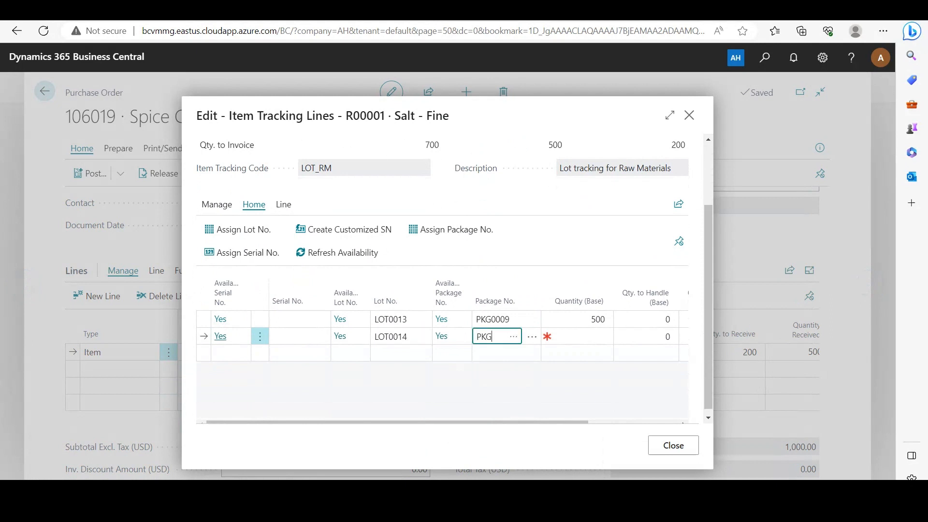
type("0010")
key("Tab")
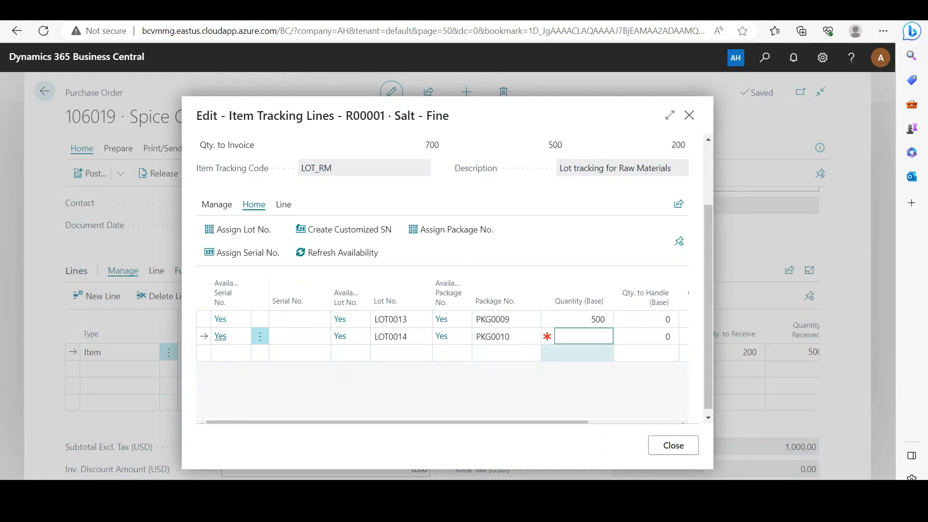
type("200")
key("Tab")
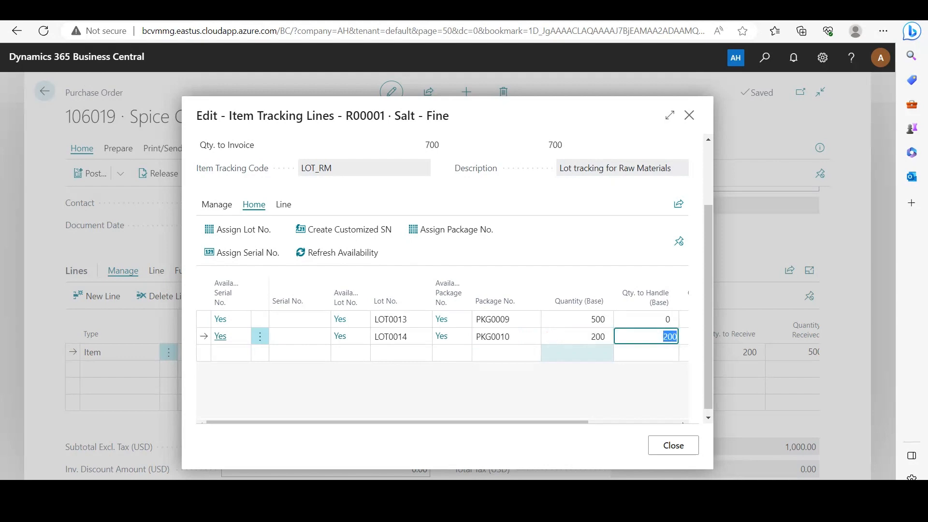
left_click(673, 445)
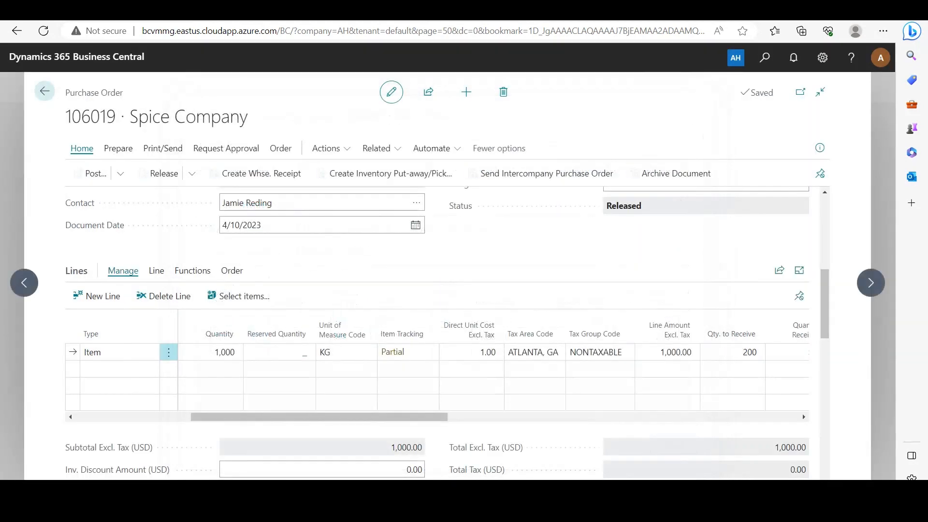
Post the order as Receive only, recording the 200 KG receipt.
left_click(90, 173)
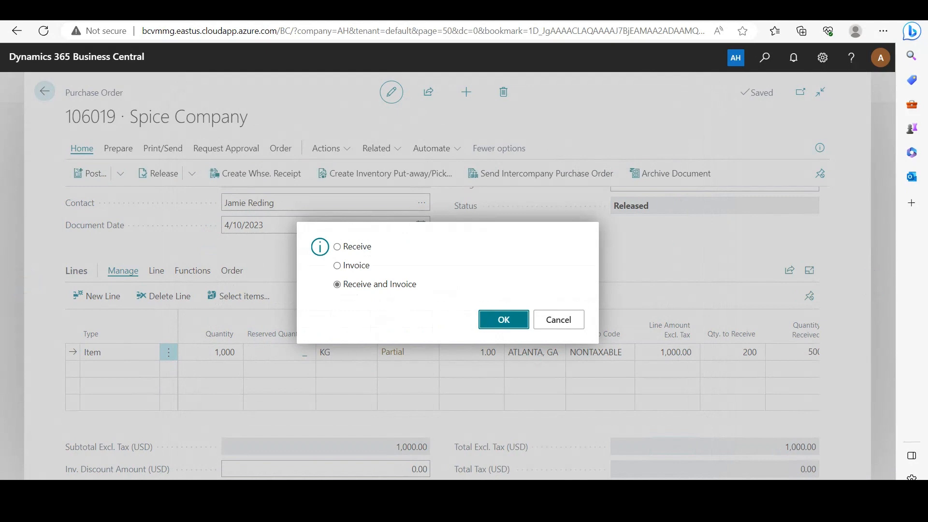
left_click(337, 247)
left_click(504, 320)
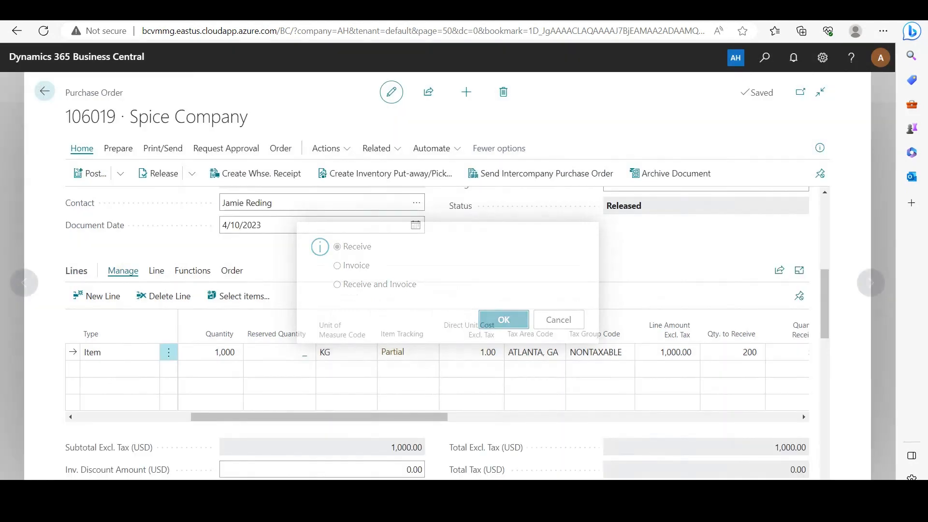
Set Qty. to Receive to 210 and review the resulting 90 KG under-receipt columns.
left_click_drag(443, 416, 518, 416)
left_click(532, 352)
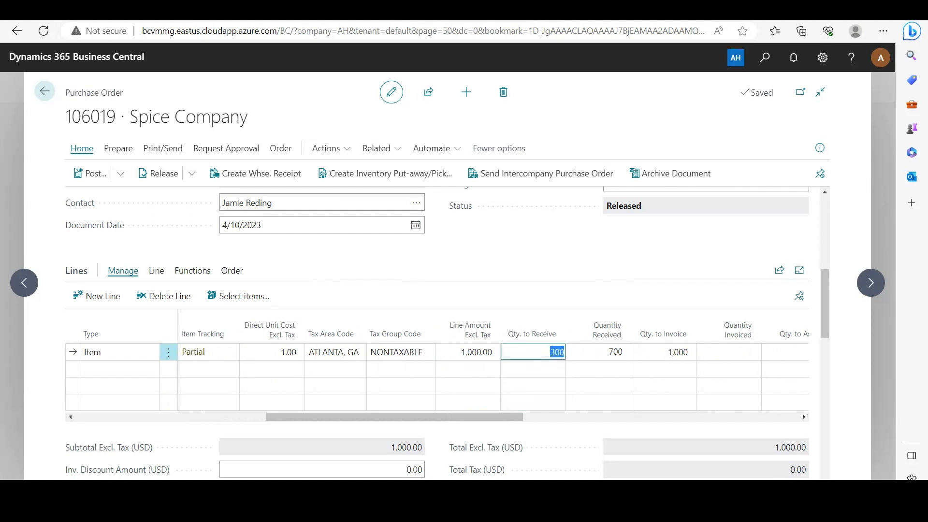
type("210")
key("Tab")
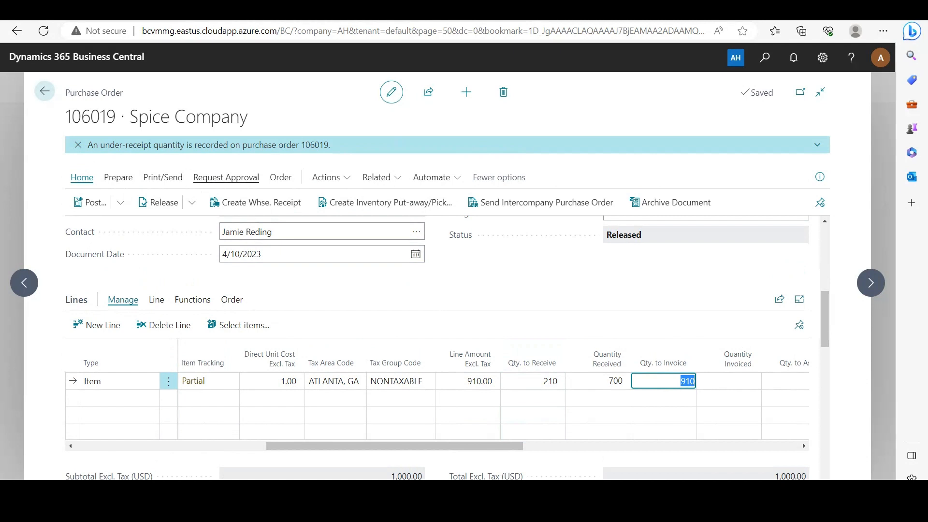
left_click_drag(394, 445, 670, 446)
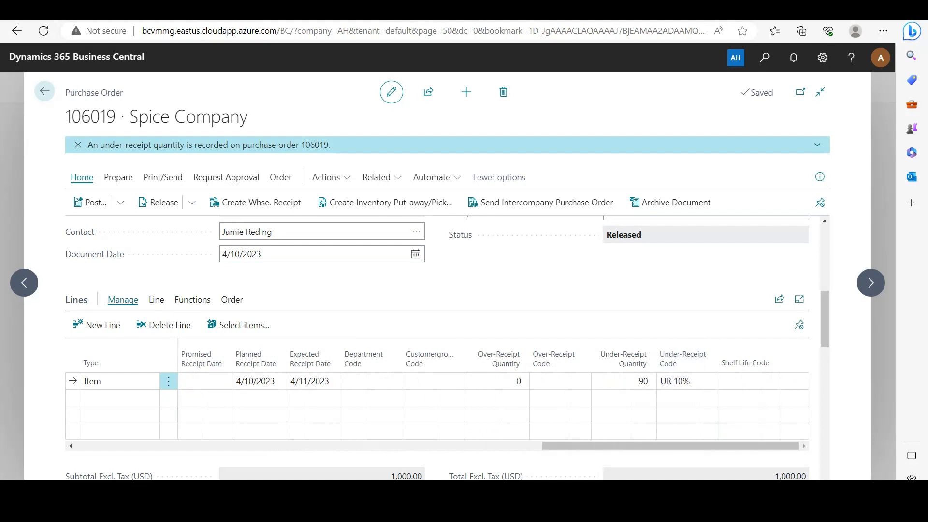
left_click(639, 361)
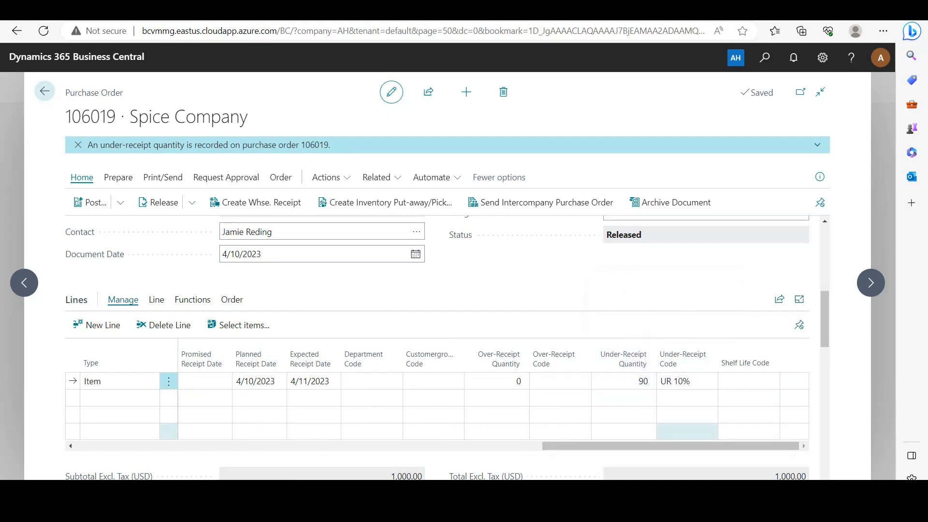
left_click_drag(687, 446, 335, 446)
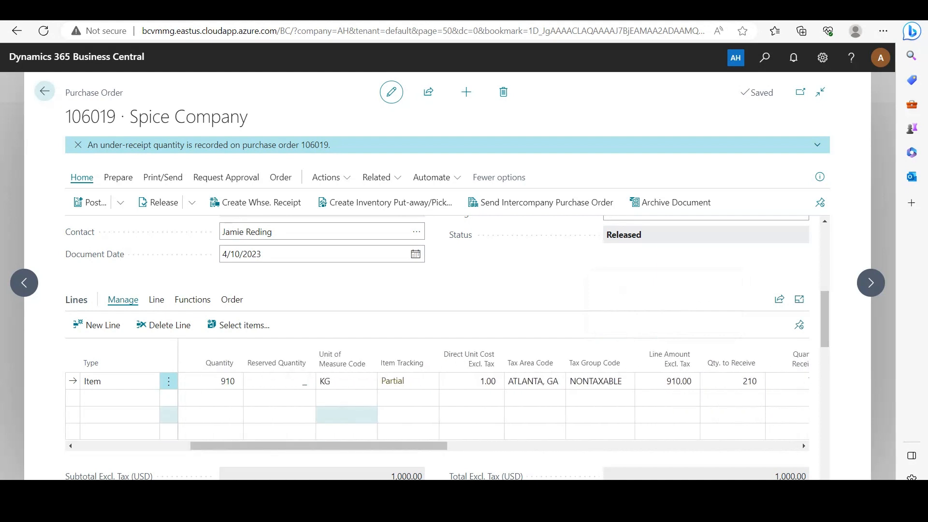
Add a third tracking line with lot LOT0015, package PKG0011, quantity 210, and close.
left_click(392, 381)
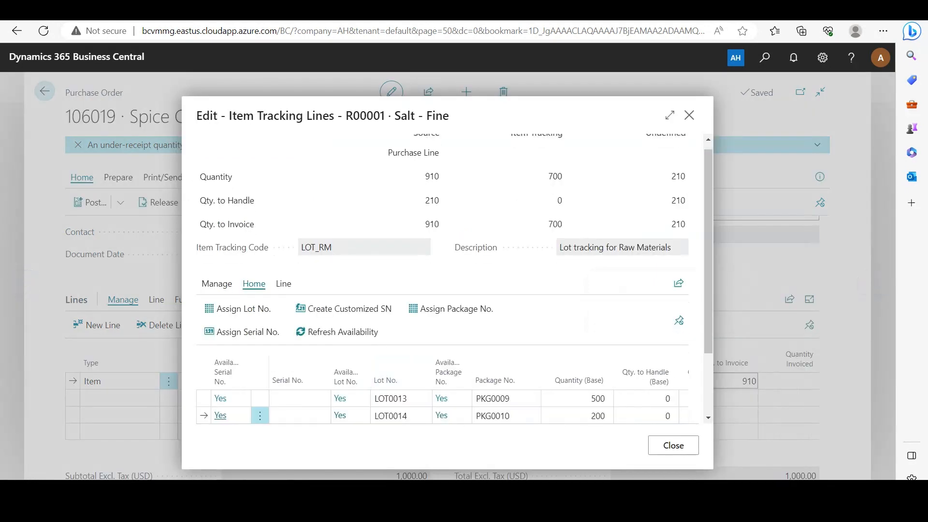
left_click(401, 346)
type("LO")
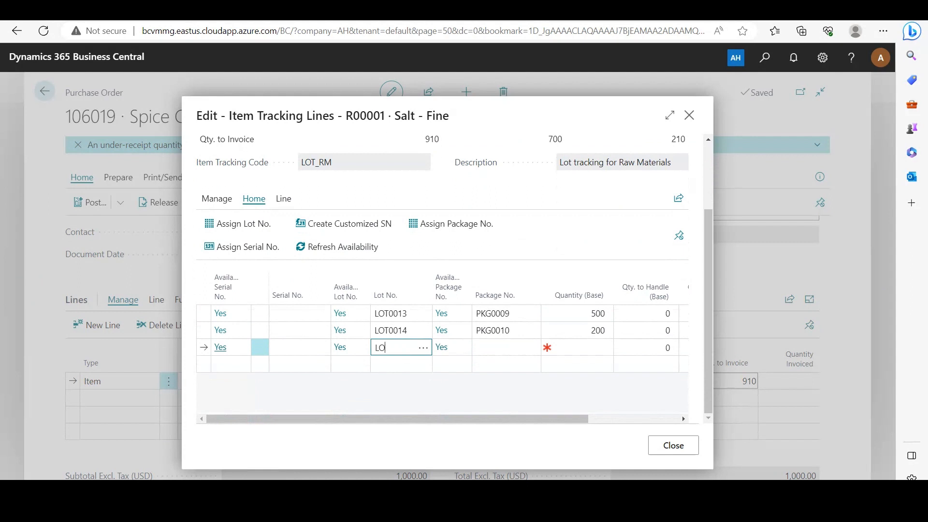
type("T0015")
key("Tab")
type("PKG")
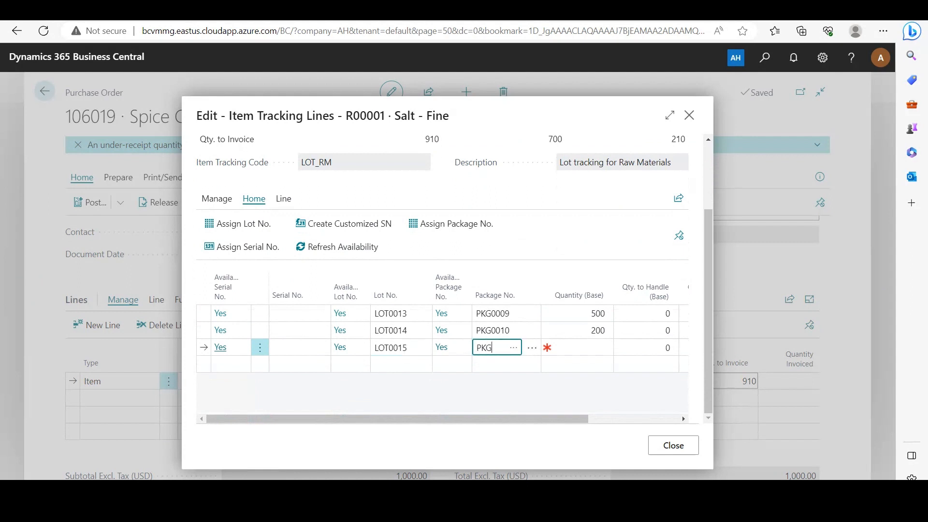
type("0011")
key("Tab")
type("210")
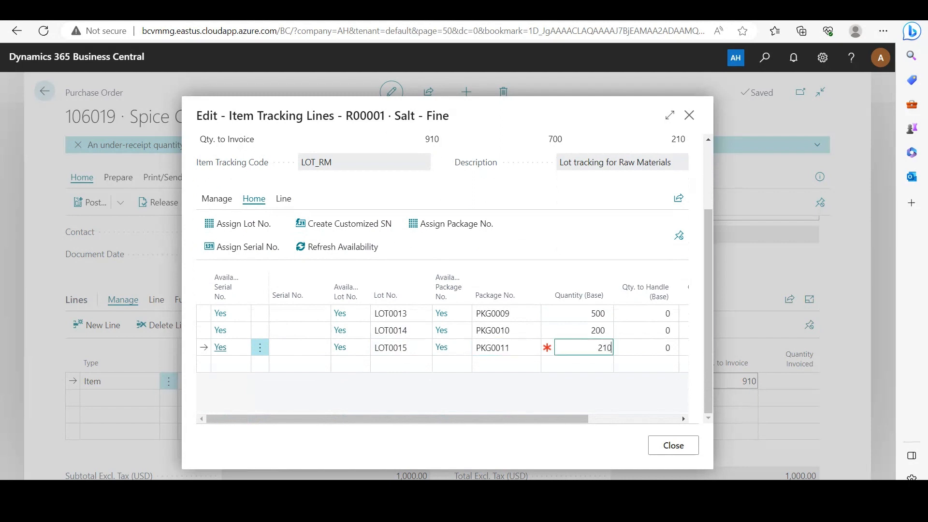
key("Tab")
left_click(673, 445)
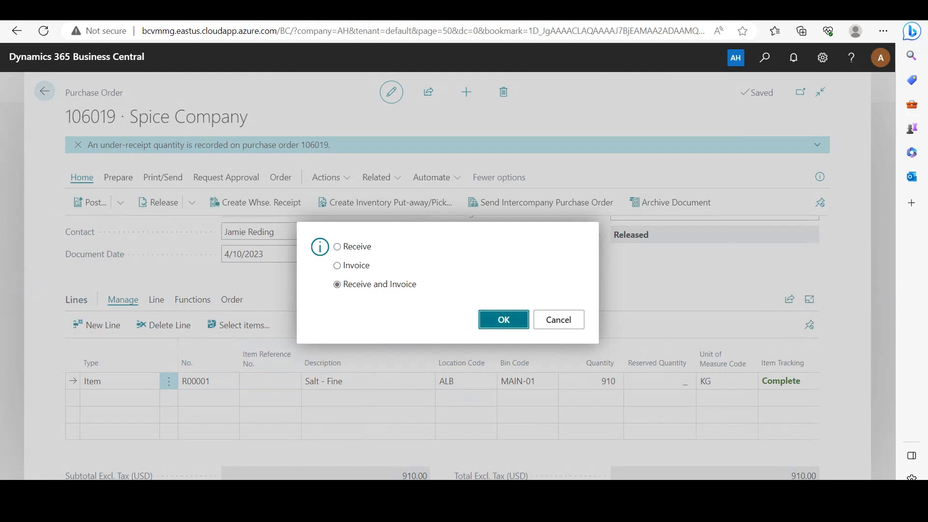
Post the order as Receive and Invoice and open posted invoice 108214, checking the 910 quantity.
key("Return")
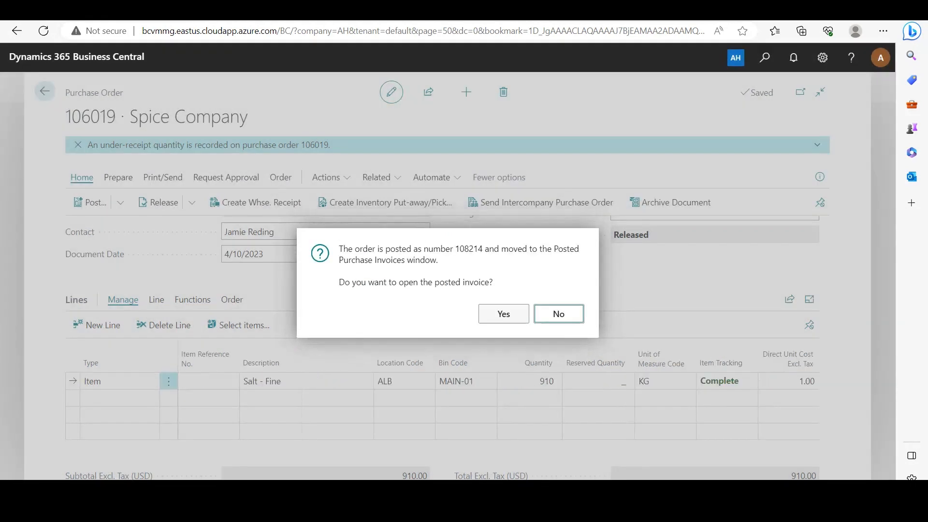
key("Left")
key("Return")
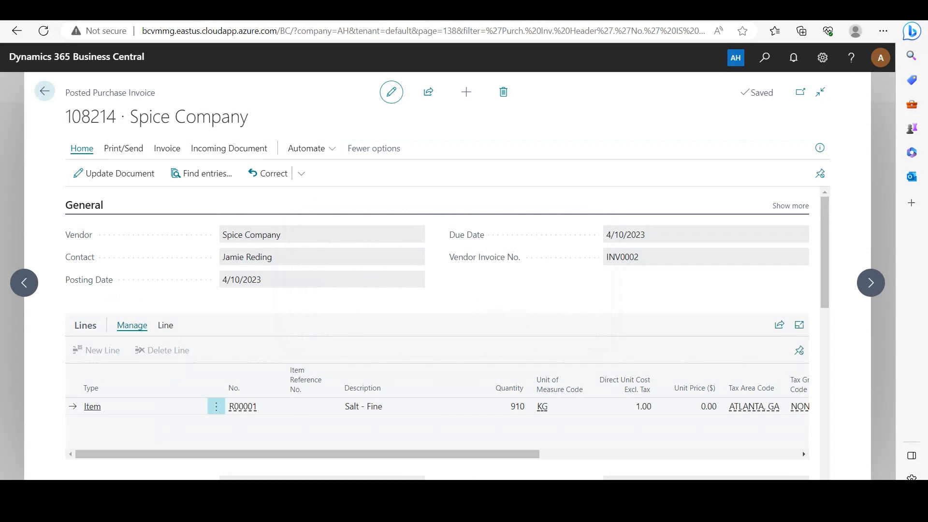
left_click_drag(511, 406, 525, 405)
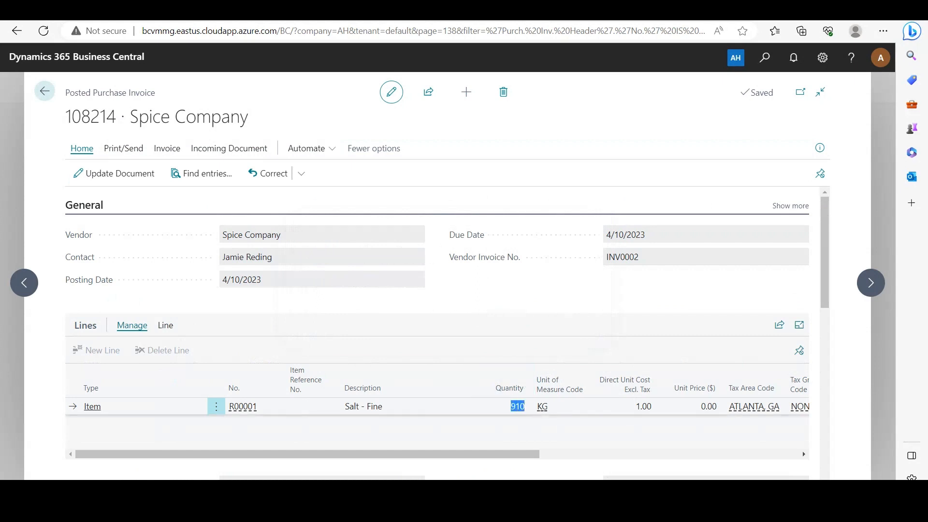
left_click(526, 431)
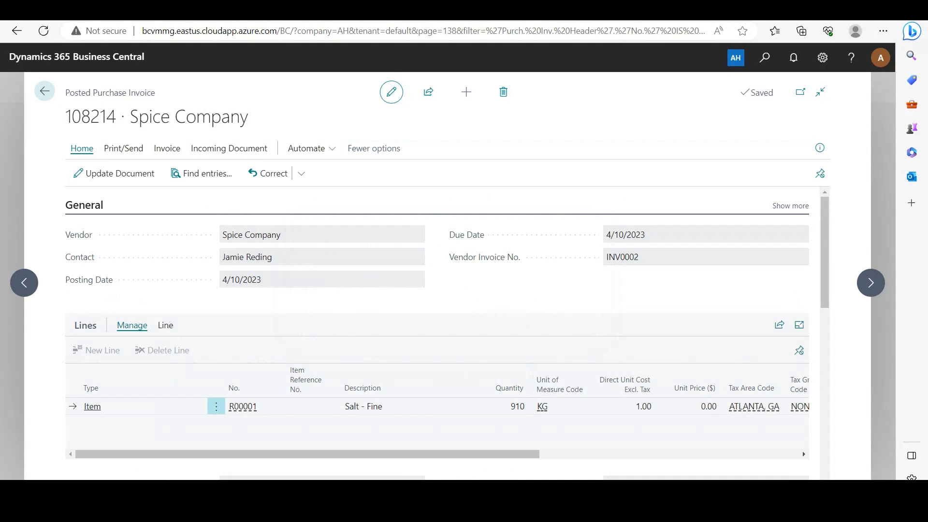
Return to Purchase Orders and open order 106016 from Spice Company, scrolling through its card.
left_click(44, 91)
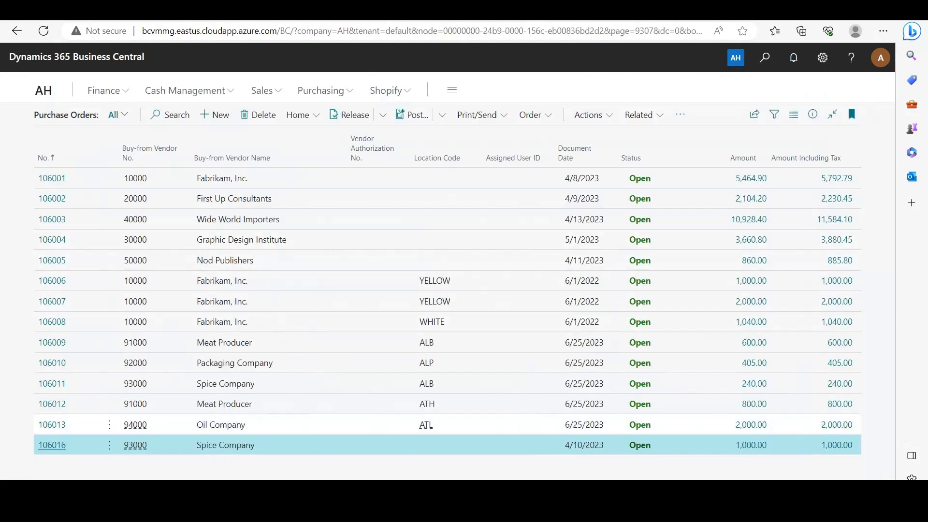
left_click(53, 445)
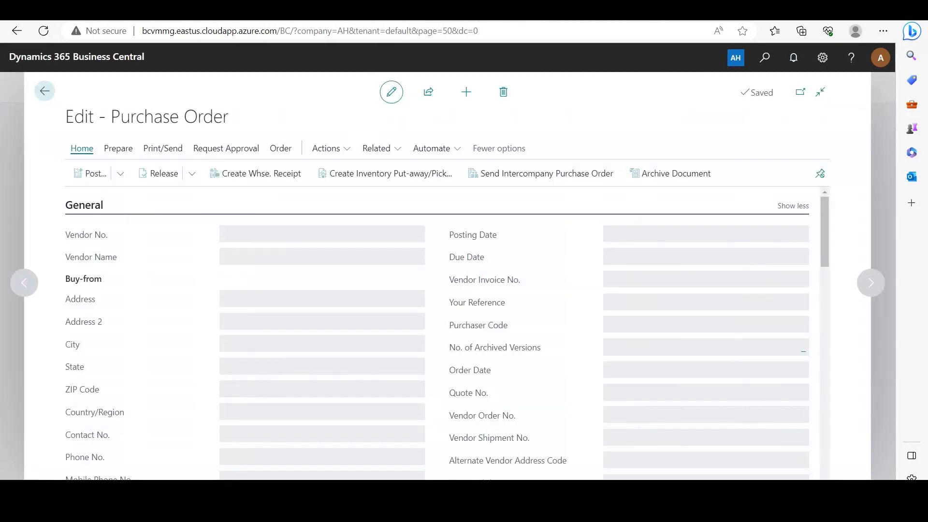
scroll(802, 457, "down", 10)
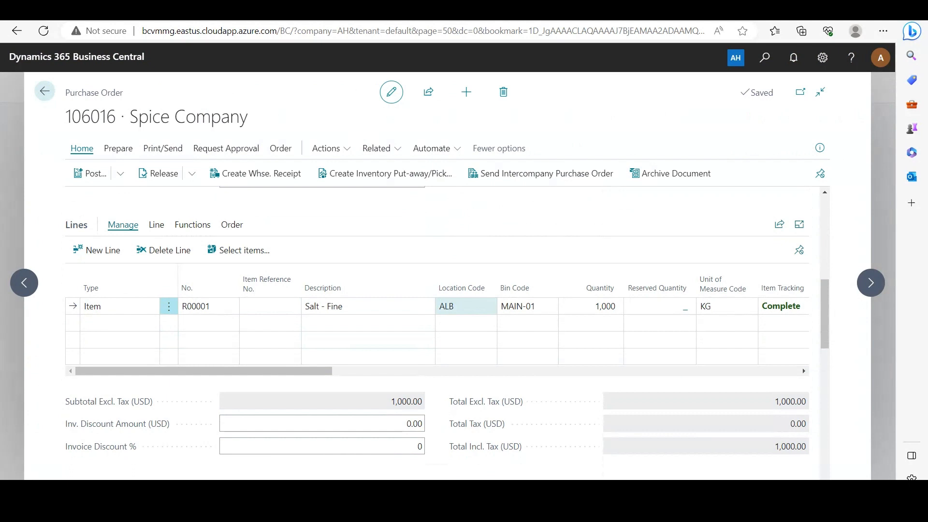
scroll(488, 299, "up", 4)
mouse_move(488, 299)
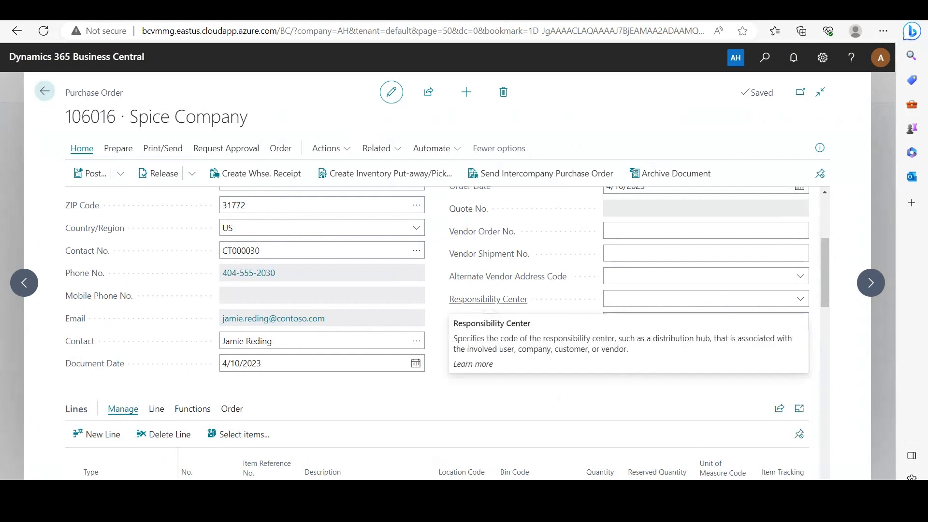
scroll(488, 300, "up", 3)
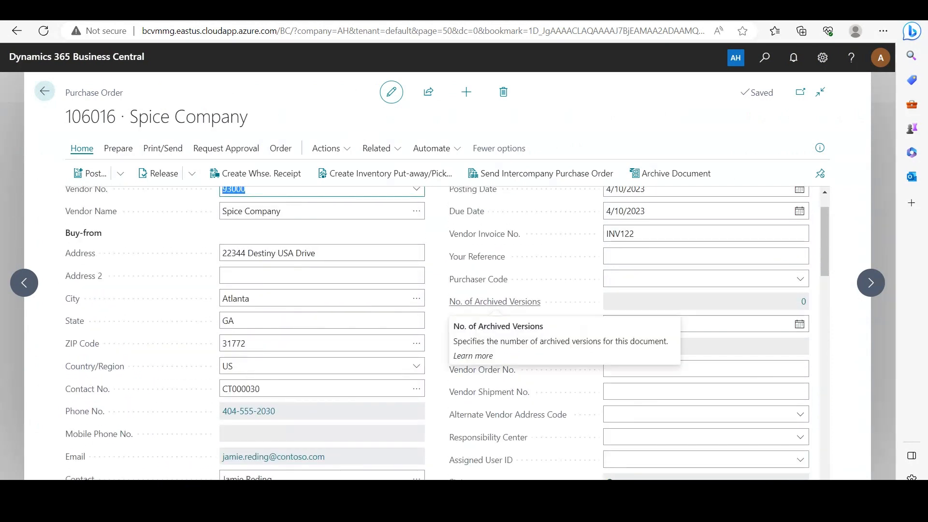